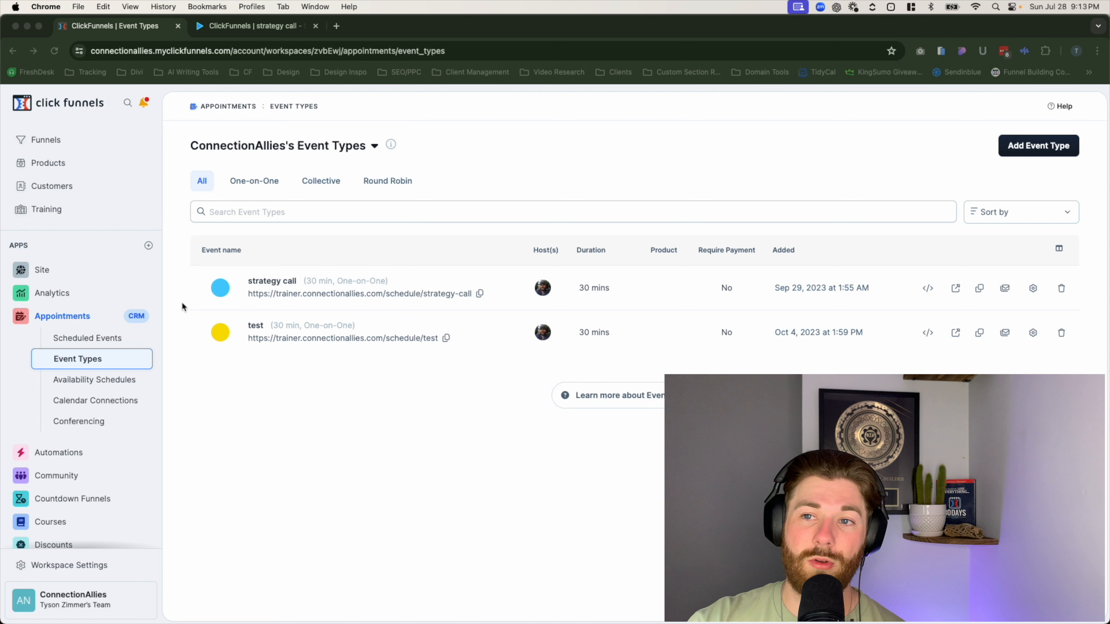
Step: View the Appointments app in the app catalogue and open its Event Types list
{"action": "left_click", "coordinate": [148, 245]}
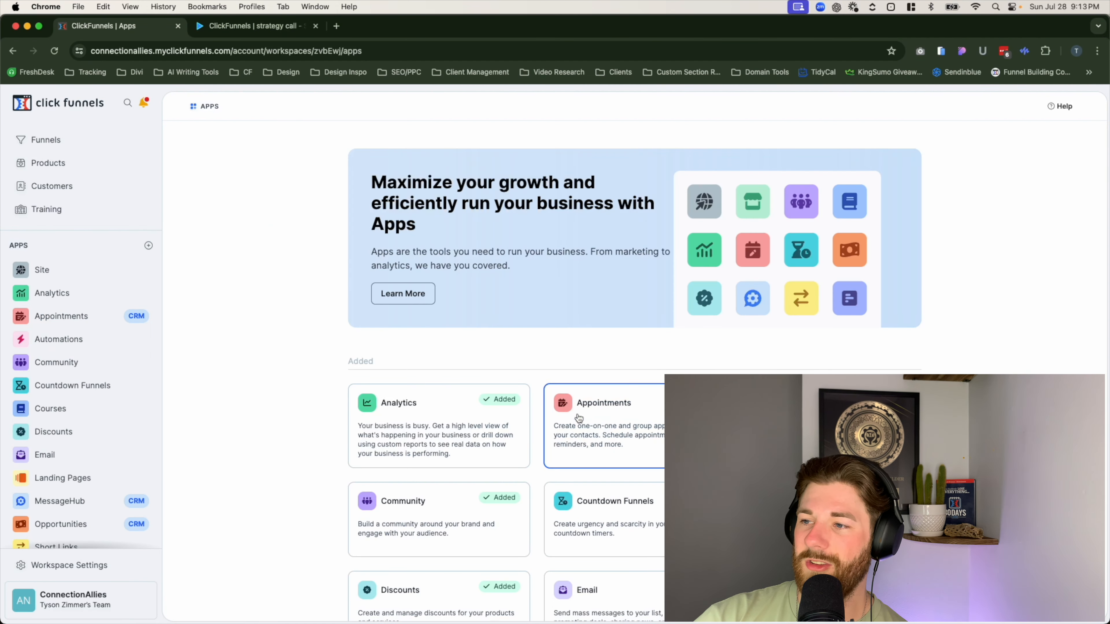
{"action": "left_click", "coordinate": [619, 414]}
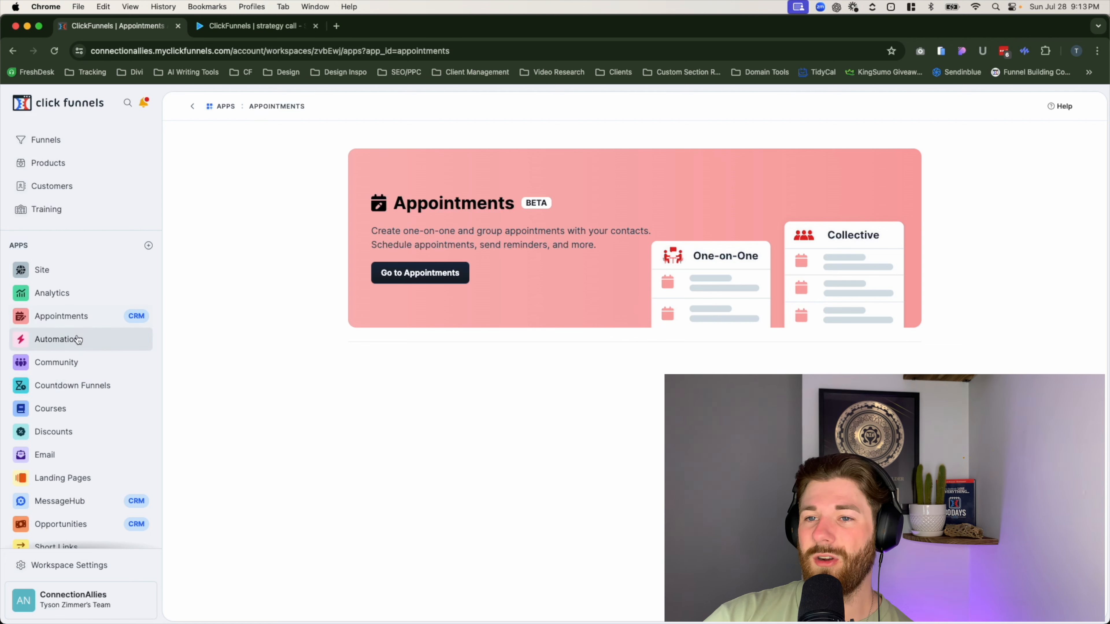
{"action": "left_click", "coordinate": [77, 321]}
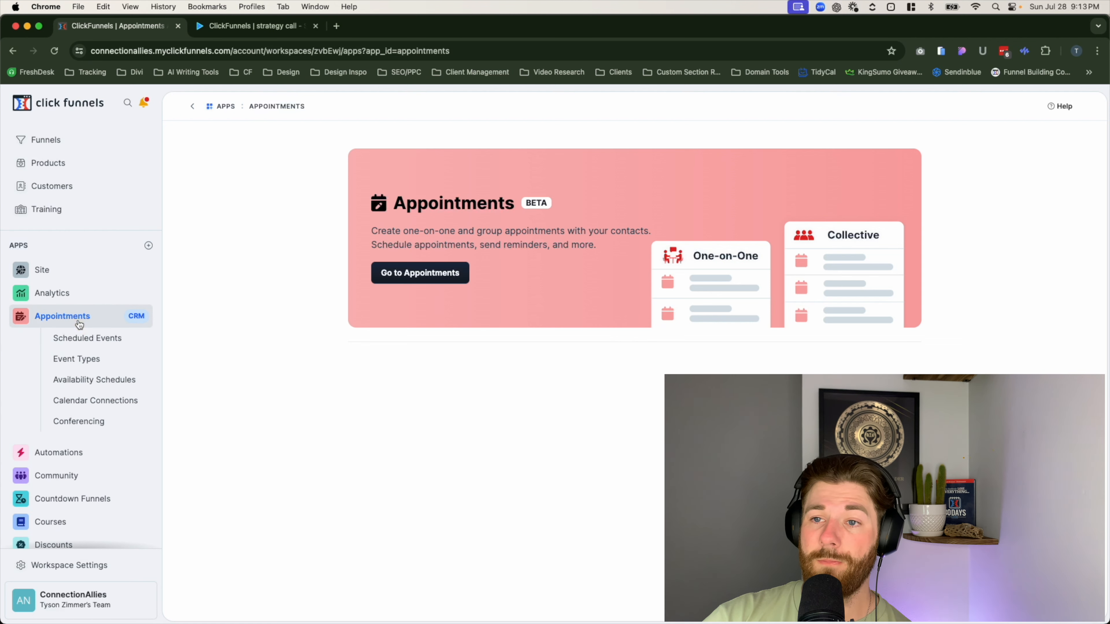
{"action": "left_click", "coordinate": [81, 362]}
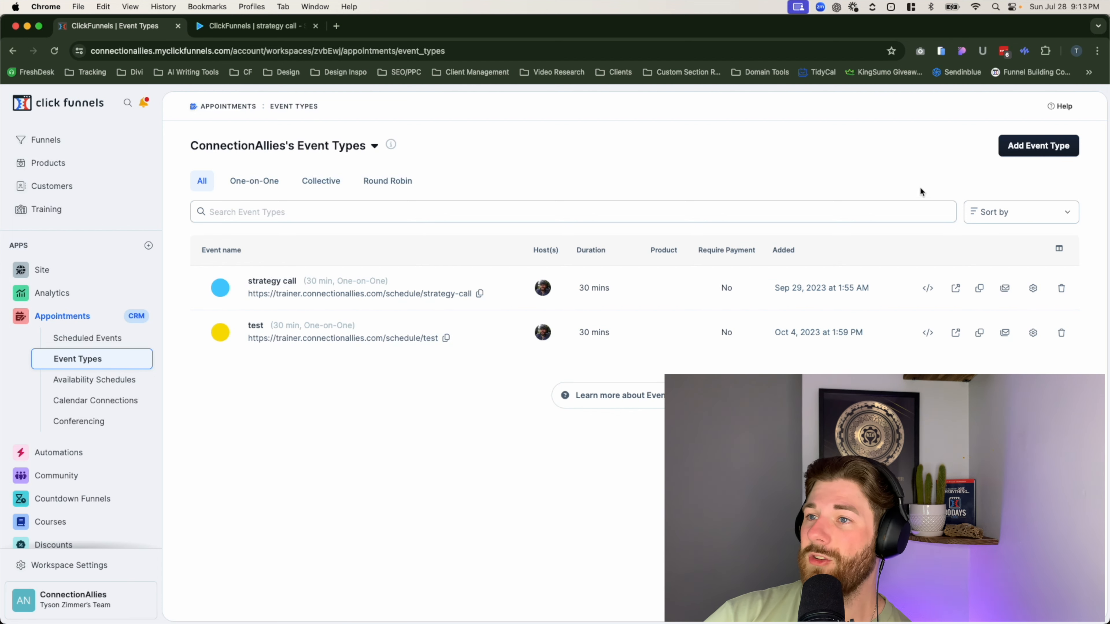
Step: Start a new One-on-One event type and name it "giggles"
{"action": "left_click", "coordinate": [1027, 150]}
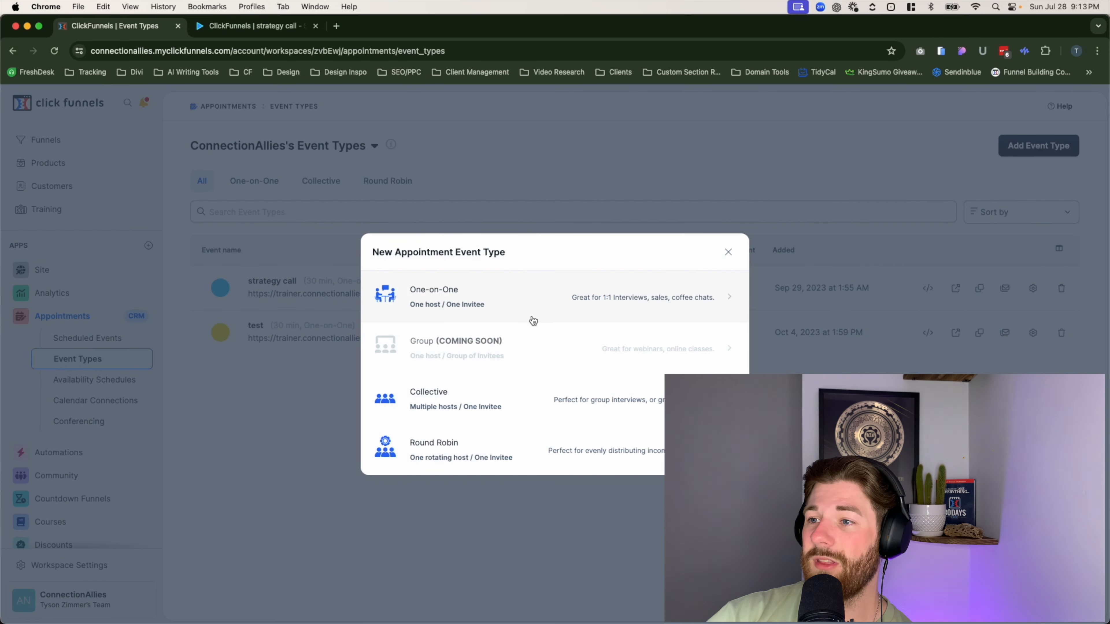
{"action": "left_click", "coordinate": [577, 302]}
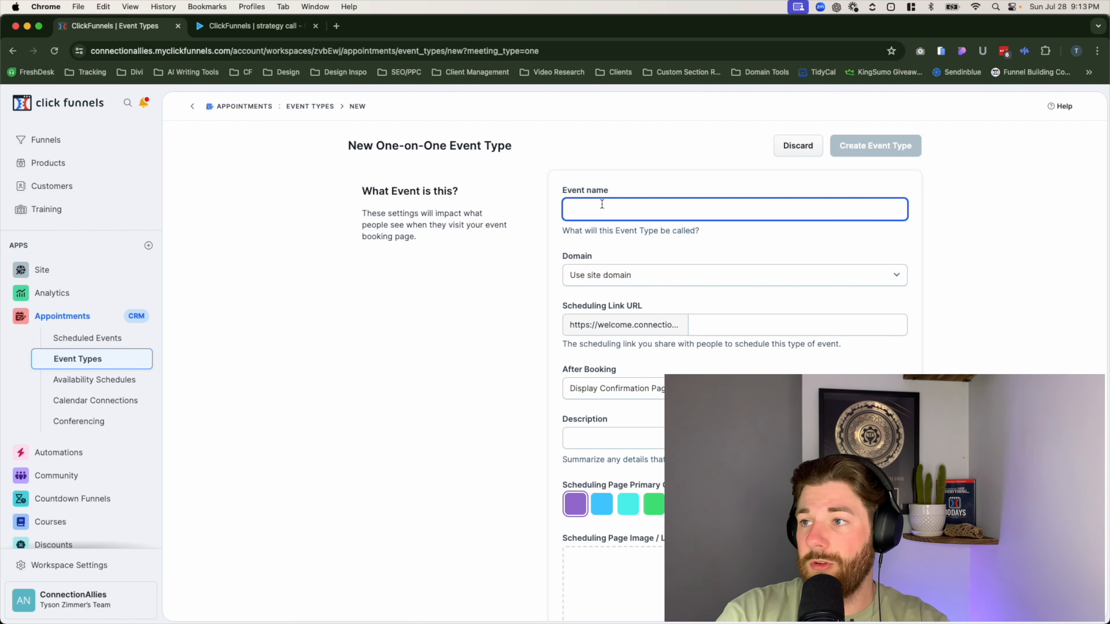
{"action": "type", "text": "gi"}
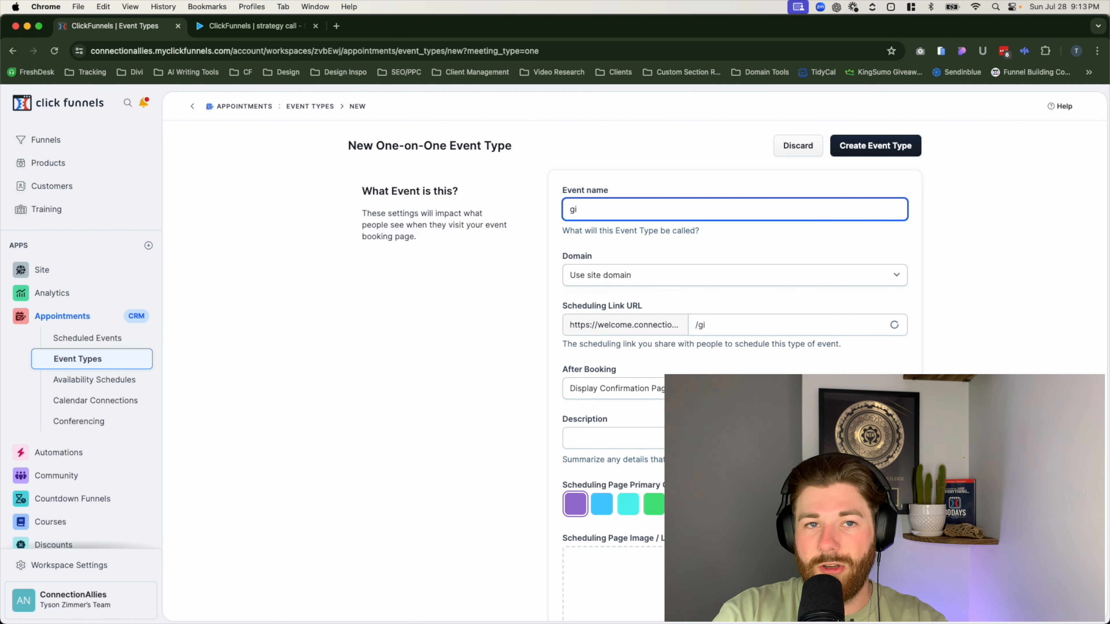
{"action": "type", "text": "gles"}
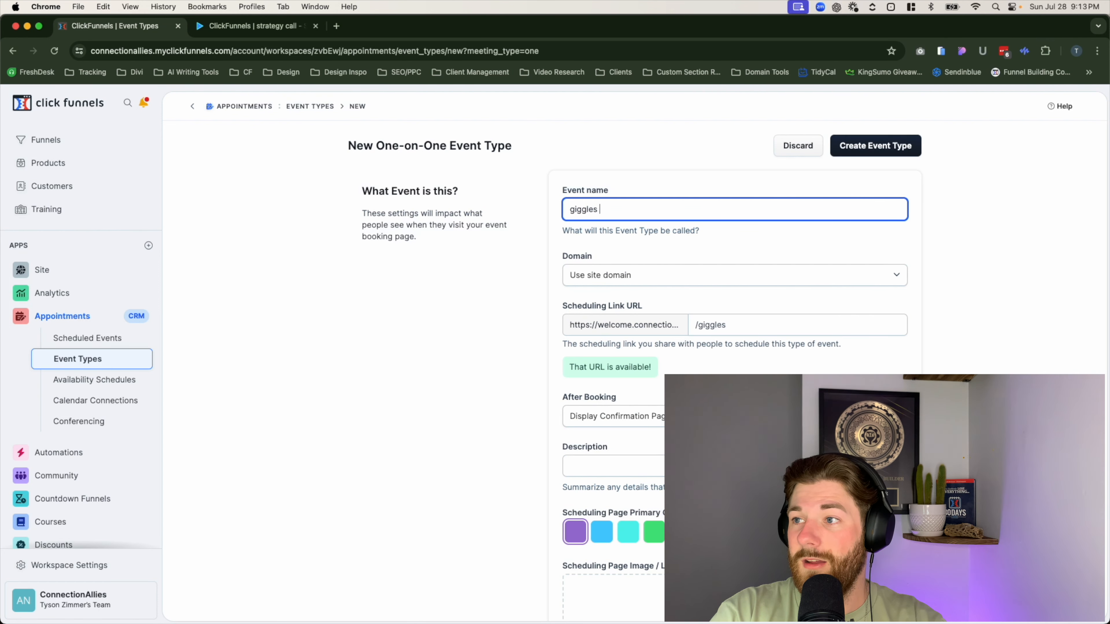
{"action": "left_click", "coordinate": [496, 309]}
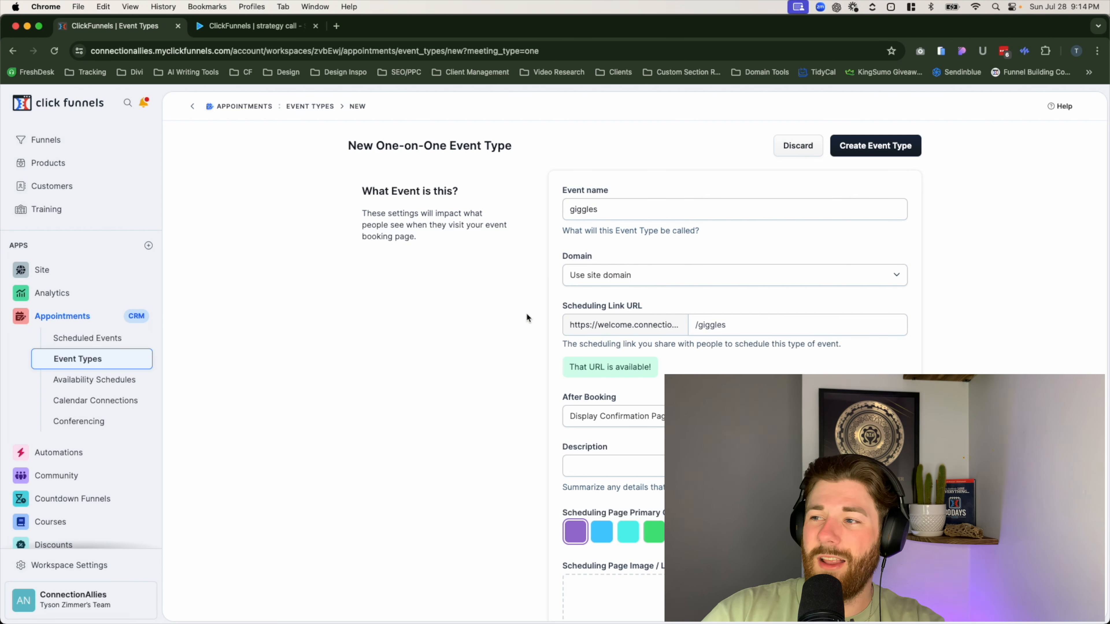
Step: Add a required booking question based on the "Monthly Ad Sped" contact attribute
{"action": "scroll", "coordinate": [526, 314], "scroll_direction": "down", "scroll_amount": 5}
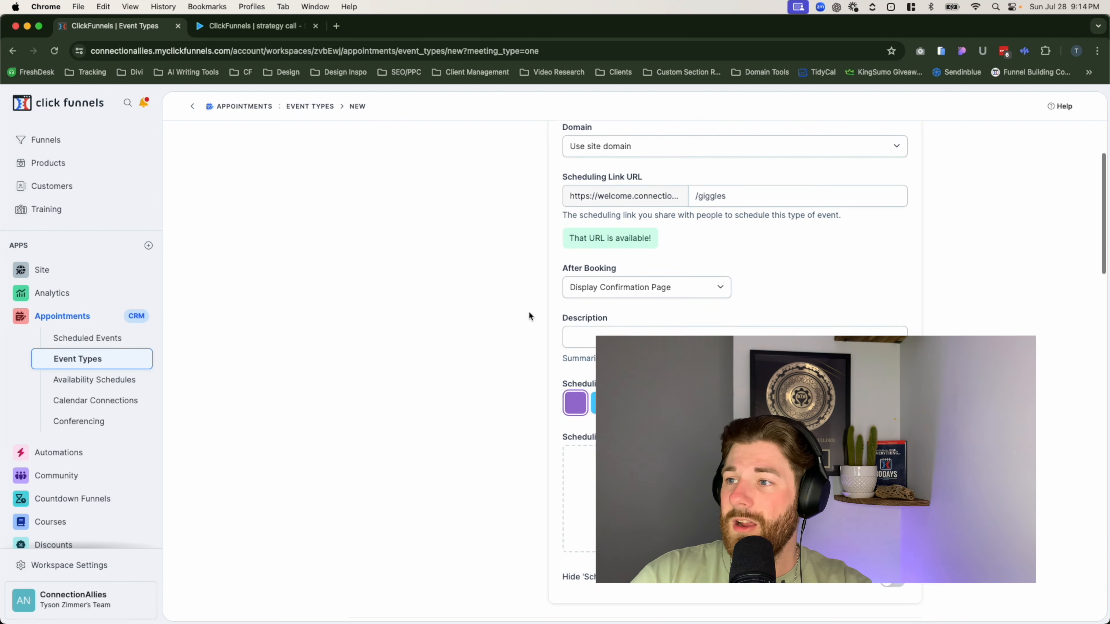
{"action": "scroll", "coordinate": [528, 310], "scroll_direction": "down", "scroll_amount": 6}
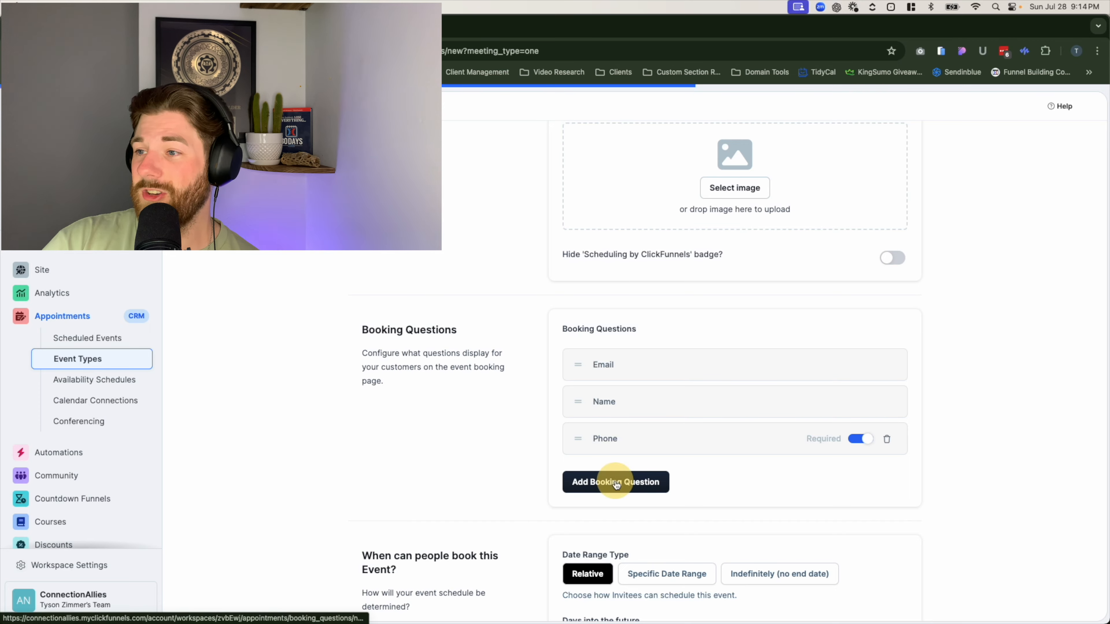
{"action": "left_click", "coordinate": [619, 484]}
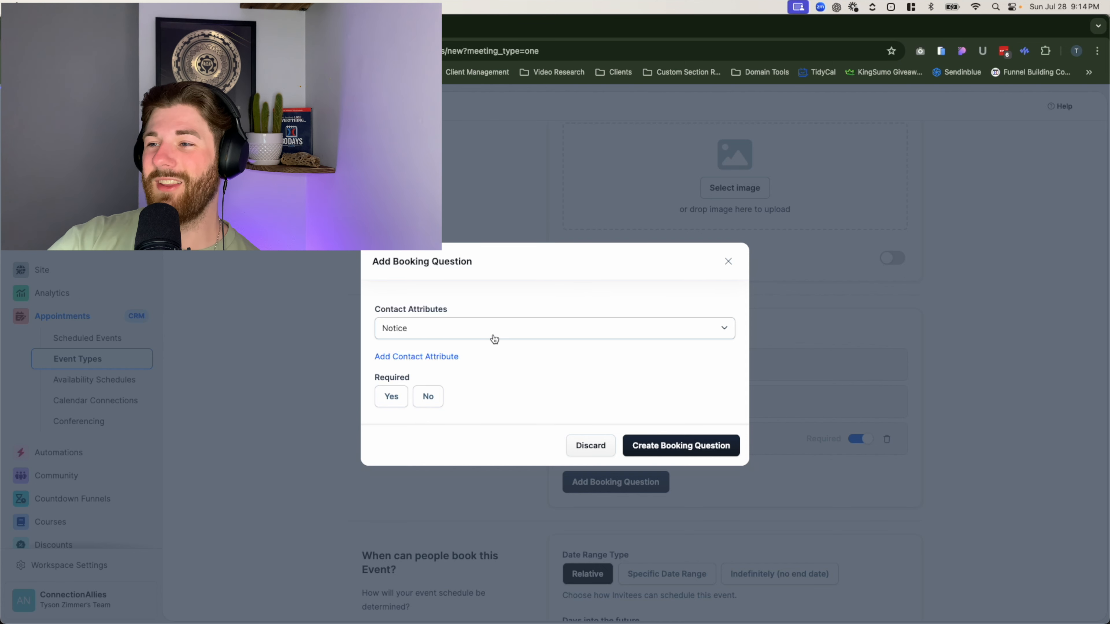
{"action": "left_click", "coordinate": [404, 330]}
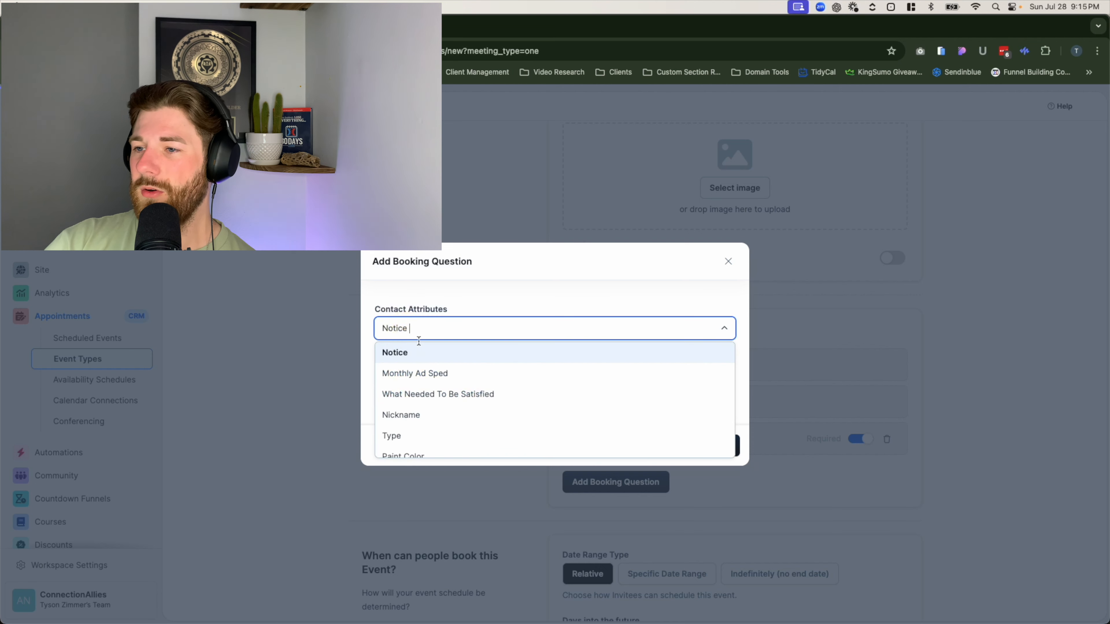
{"action": "left_click", "coordinate": [430, 379]}
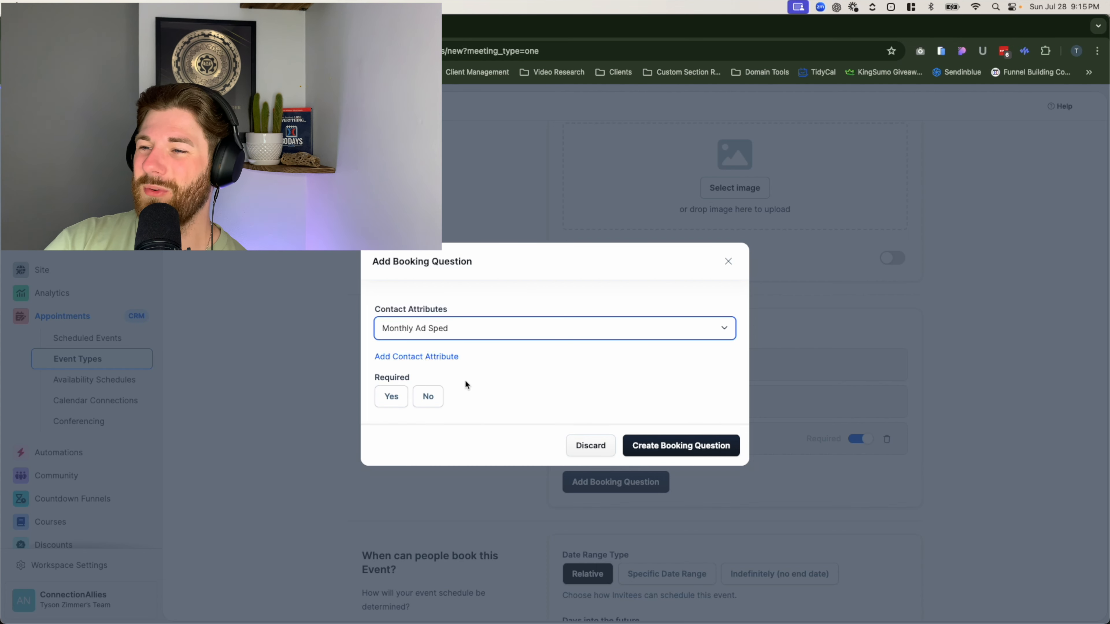
{"action": "left_click", "coordinate": [395, 397]}
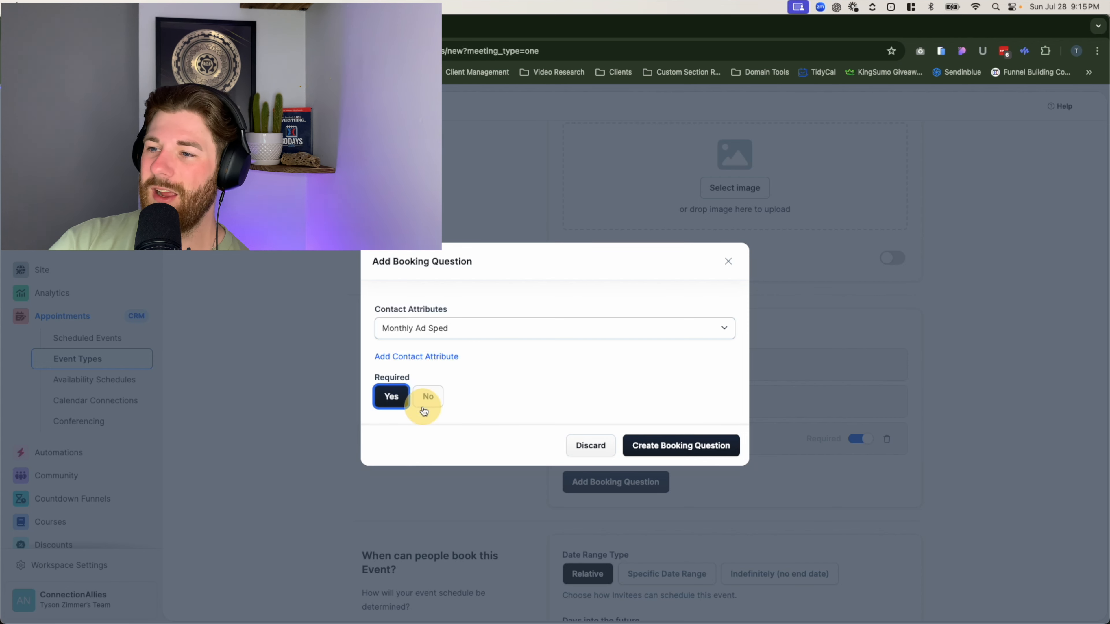
{"action": "left_click", "coordinate": [672, 450]}
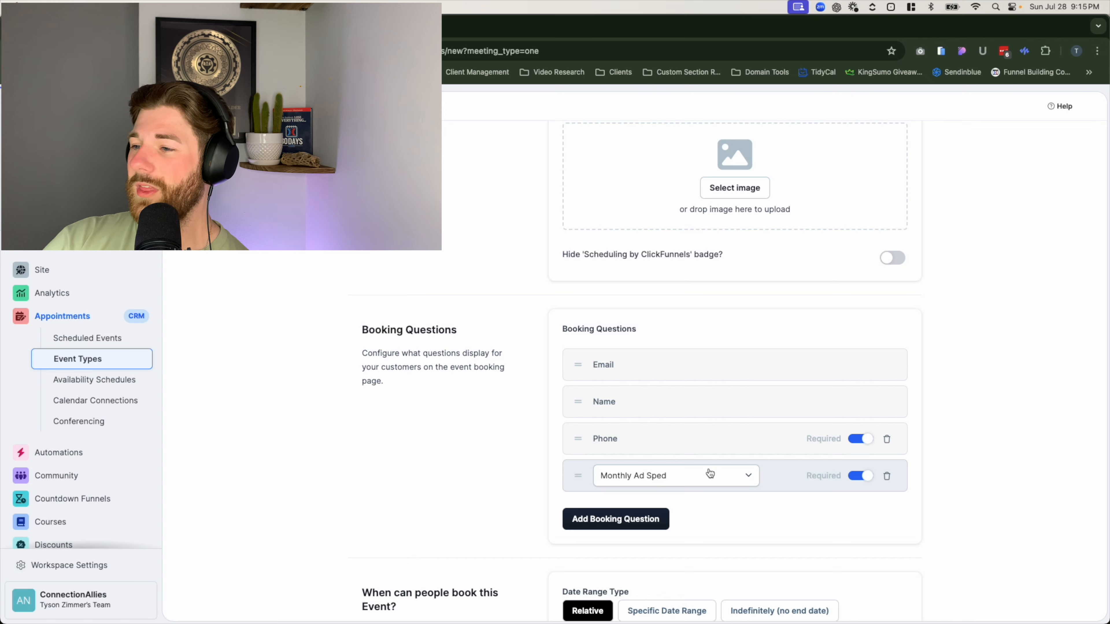
Step: Look over the form's settings and create the giggles event type
{"action": "scroll", "coordinate": [685, 526], "scroll_direction": "up", "scroll_amount": 10}
{"action": "scroll", "coordinate": [686, 531], "scroll_direction": "down", "scroll_amount": 2}
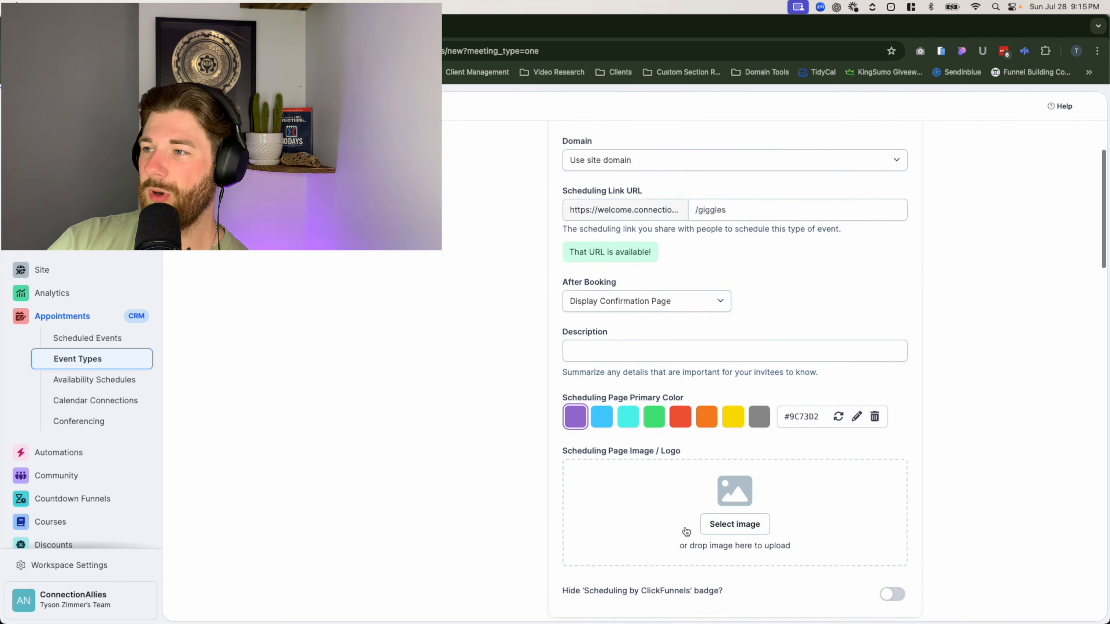
{"action": "scroll", "coordinate": [684, 526], "scroll_direction": "down", "scroll_amount": 10}
{"action": "scroll", "coordinate": [684, 526], "scroll_direction": "up", "scroll_amount": 15}
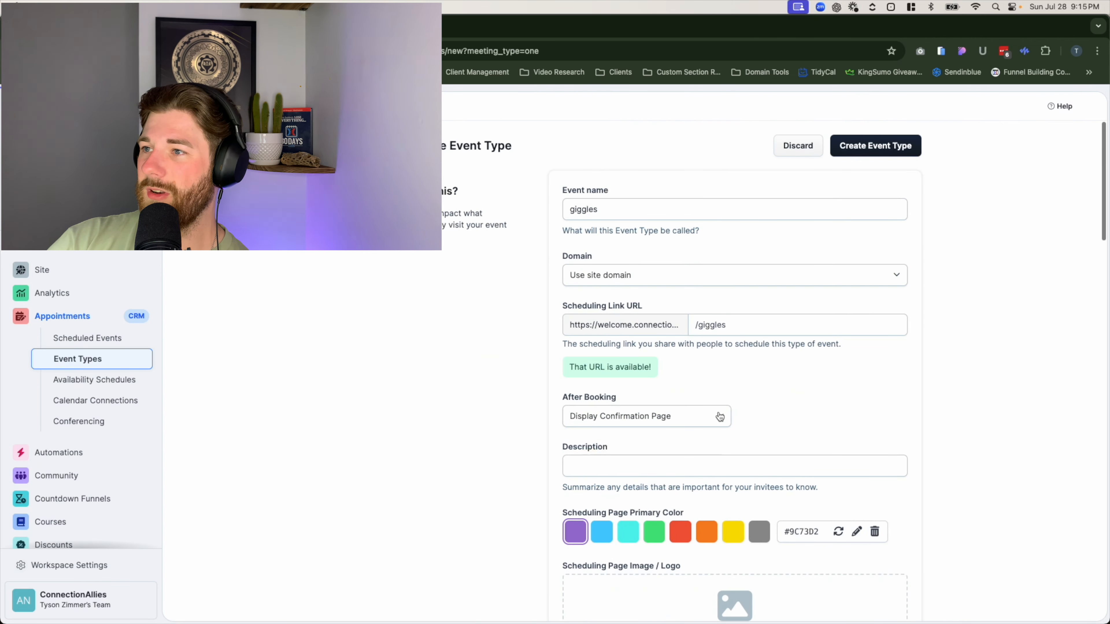
{"action": "left_click", "coordinate": [878, 146]}
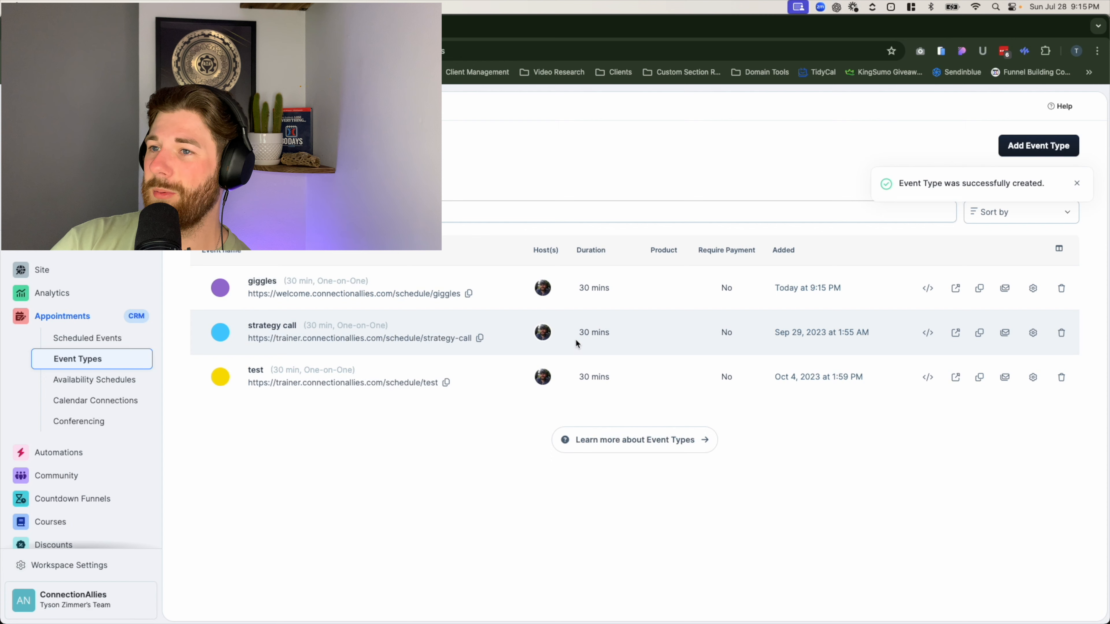
Step: Open the giggles scheduling page in an incognito window, confirm the Monday, July 29th 10:00 AM - 10:30 AM slot, and inspect the Monthly Ad Sped question
{"action": "right_click", "coordinate": [956, 288]}
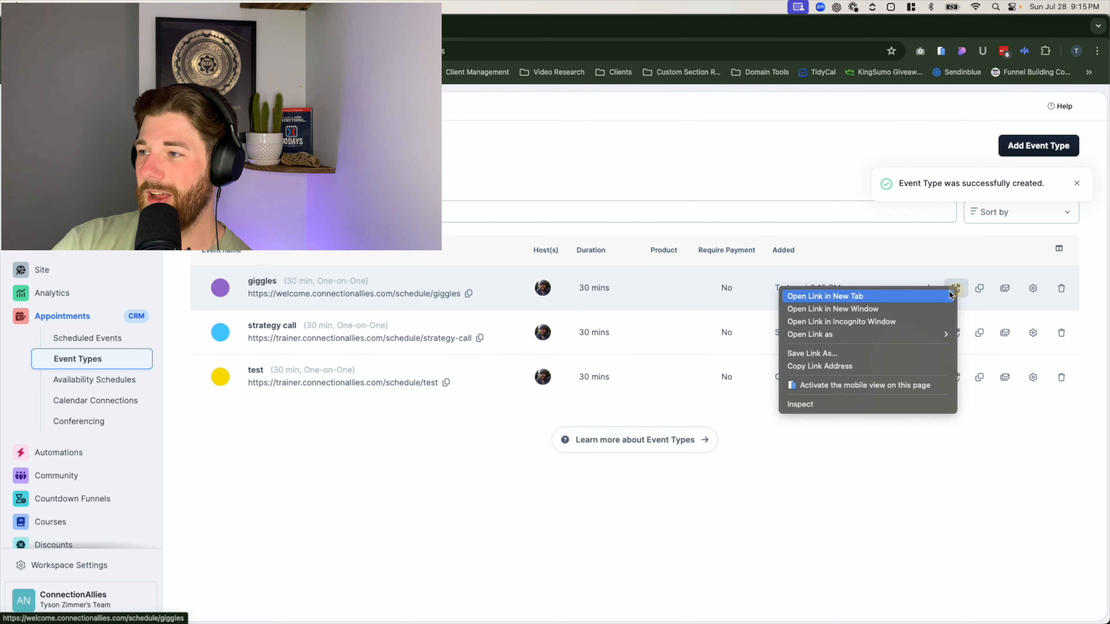
{"action": "left_click", "coordinate": [866, 322]}
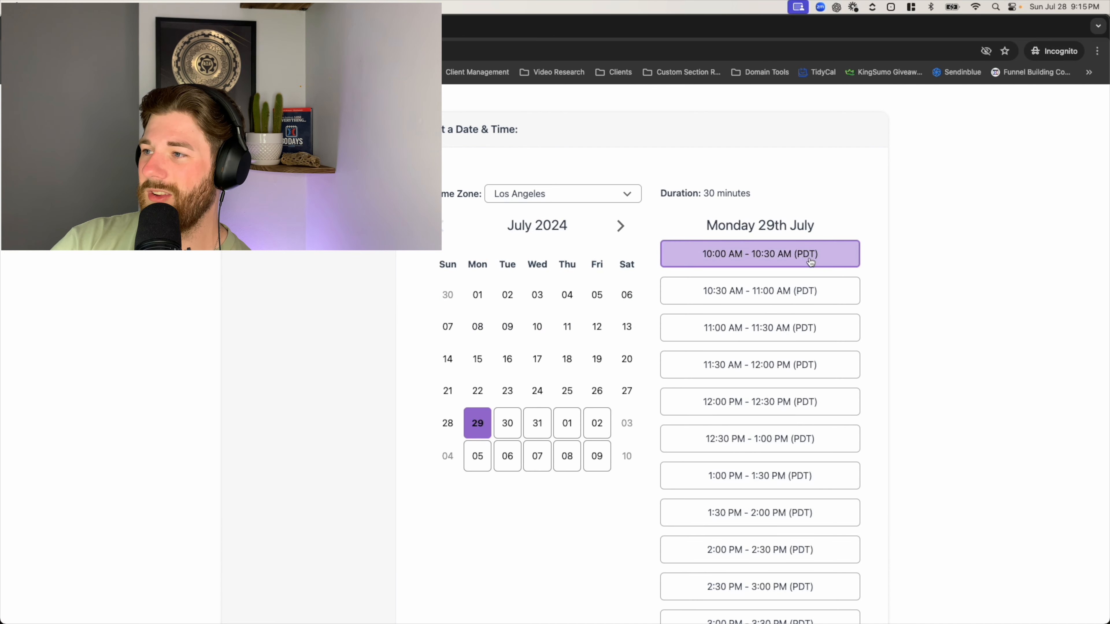
{"action": "left_click", "coordinate": [667, 260]}
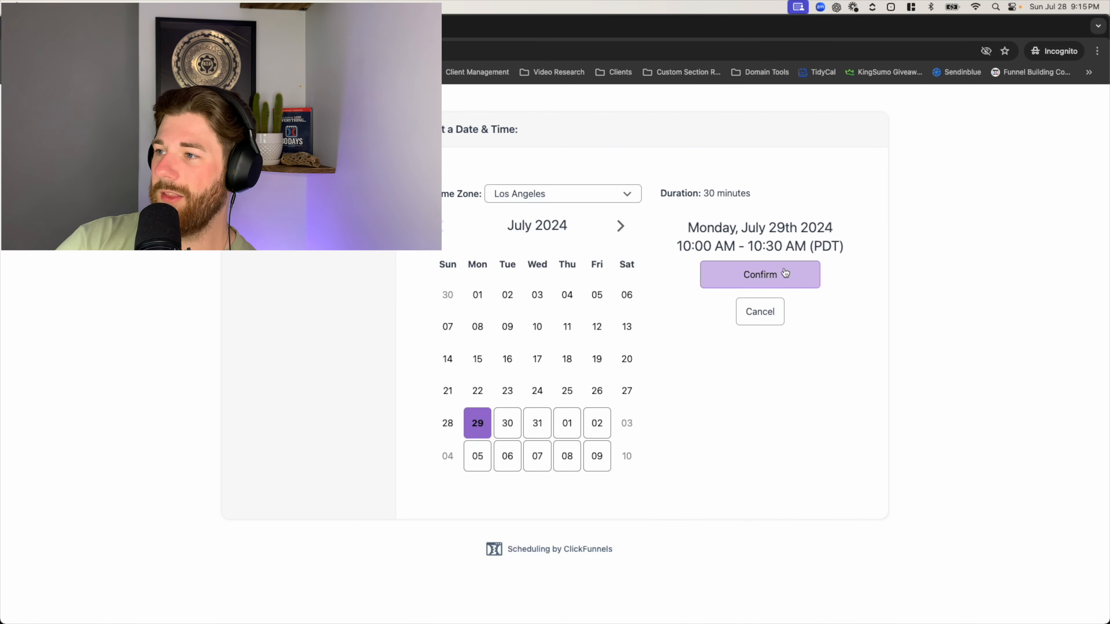
{"action": "left_click", "coordinate": [773, 275]}
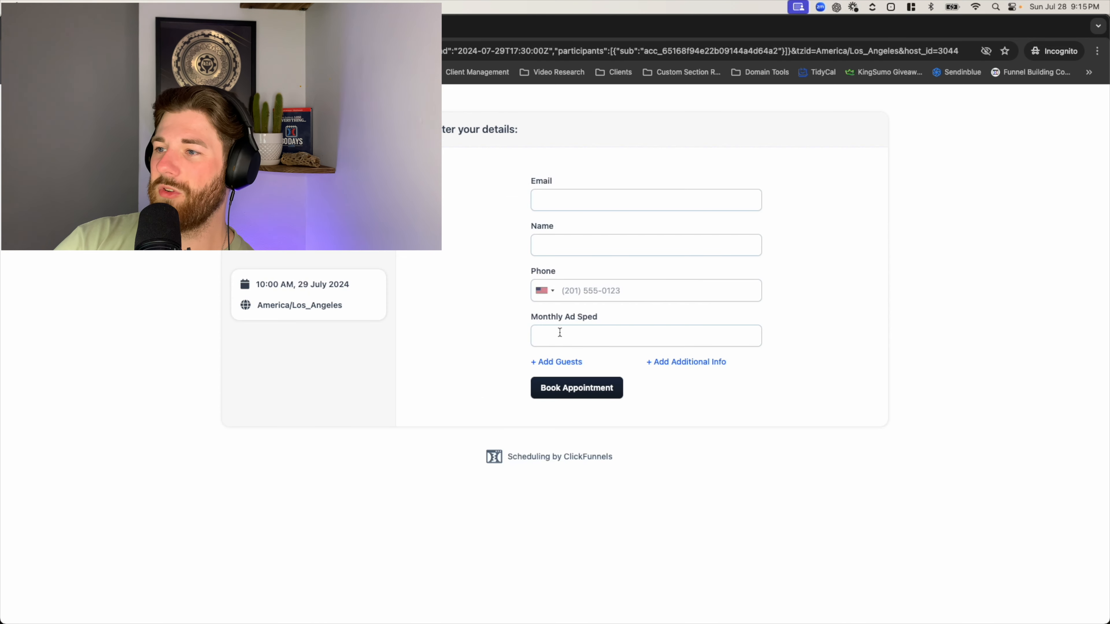
{"action": "left_click_drag", "start_coordinate": [530, 315], "coordinate": [614, 318]}
{"action": "left_click", "coordinate": [629, 316]}
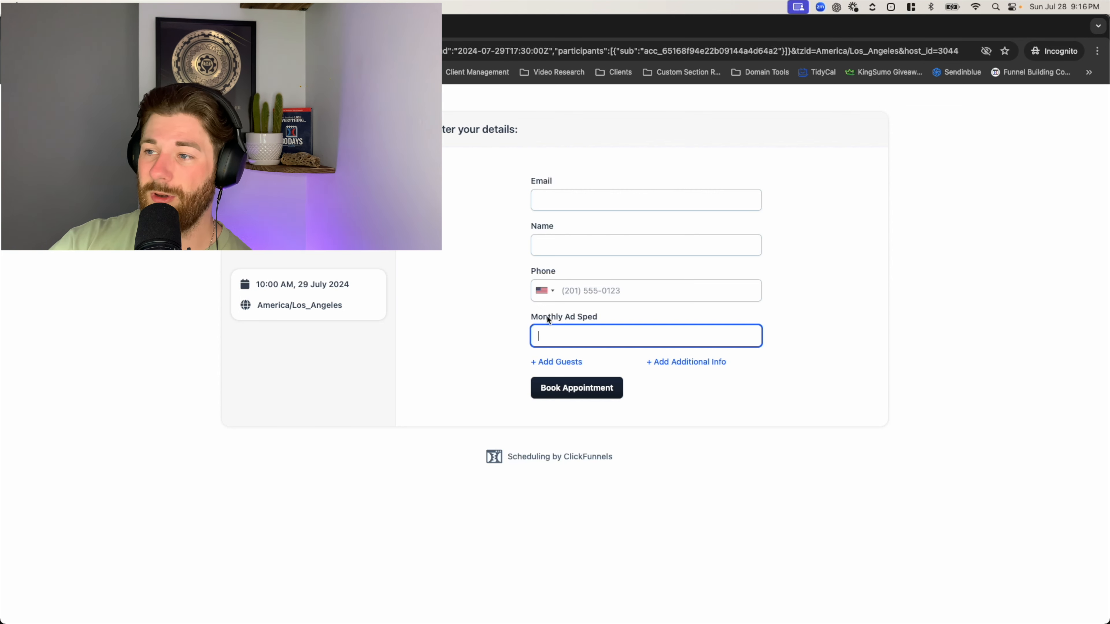
Step: Return to the event types list and open the booking questions in the giggles event type's settings
{"action": "key", "text": "super+grave"}
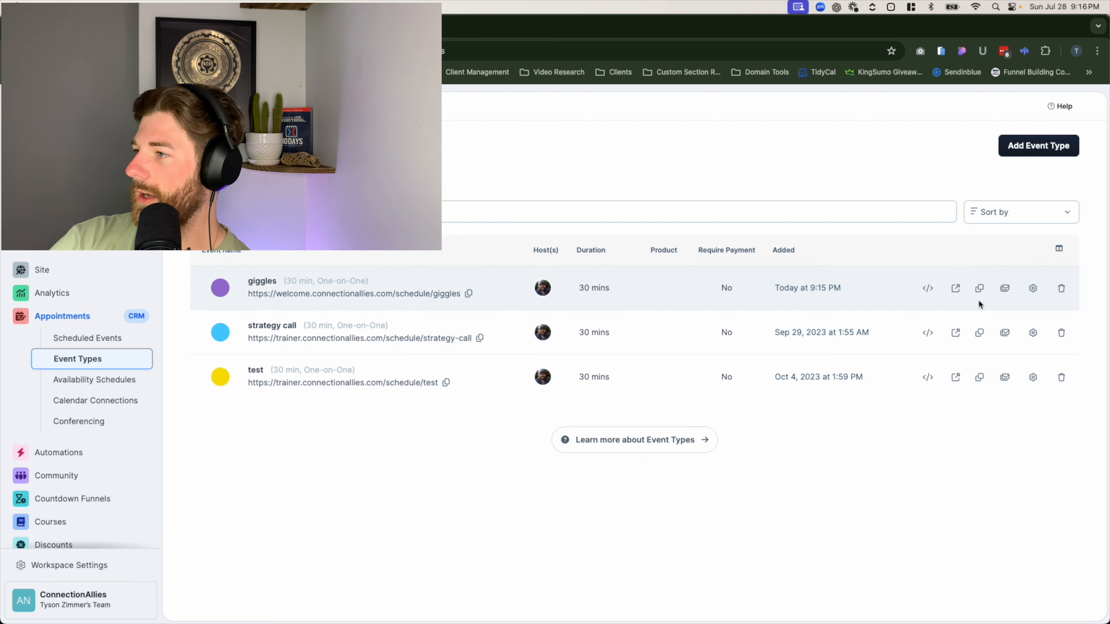
{"action": "left_click", "coordinate": [1033, 290]}
{"action": "scroll", "coordinate": [728, 344], "scroll_direction": "down", "scroll_amount": 3}
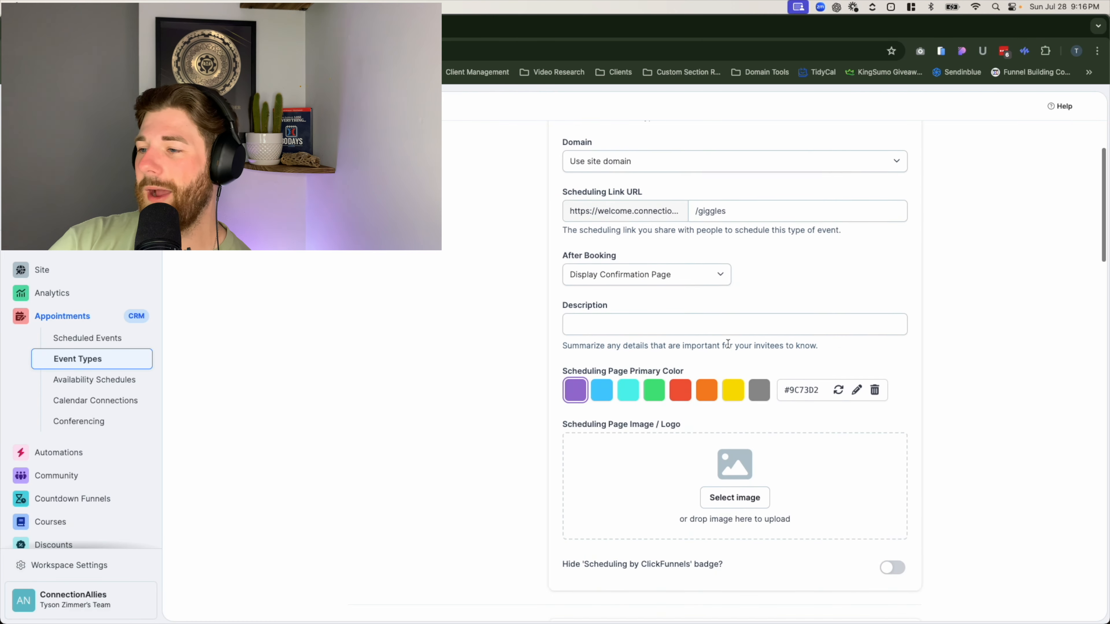
{"action": "scroll", "coordinate": [727, 343], "scroll_direction": "down", "scroll_amount": 5}
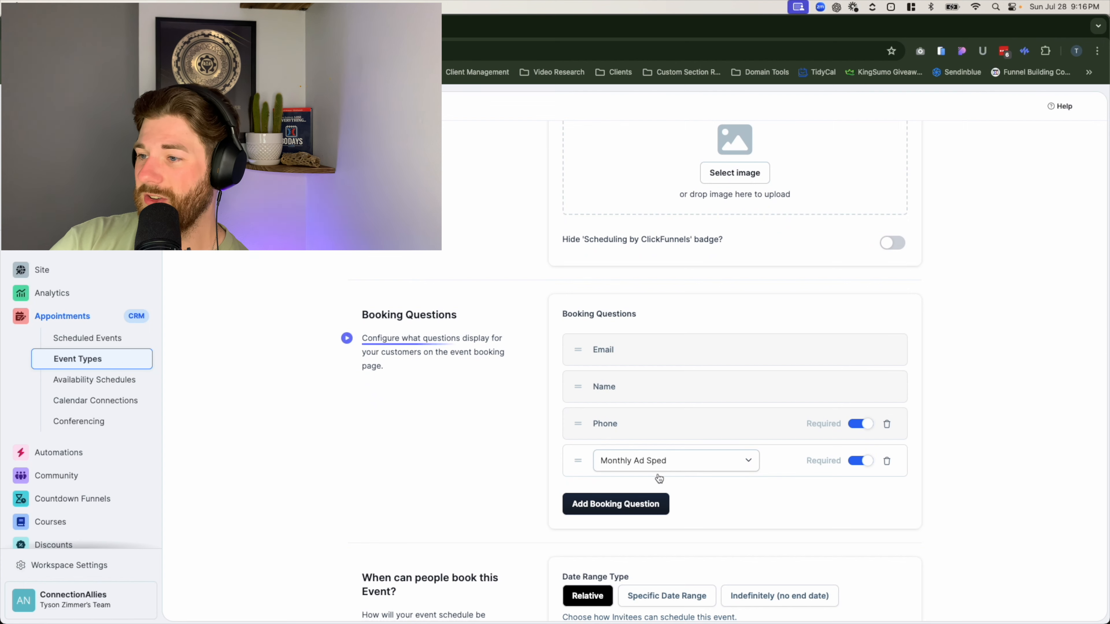
Step: Add a booking question from a new text field contact attribute labelled "Why do you want to work with me?"
{"action": "left_click", "coordinate": [617, 510]}
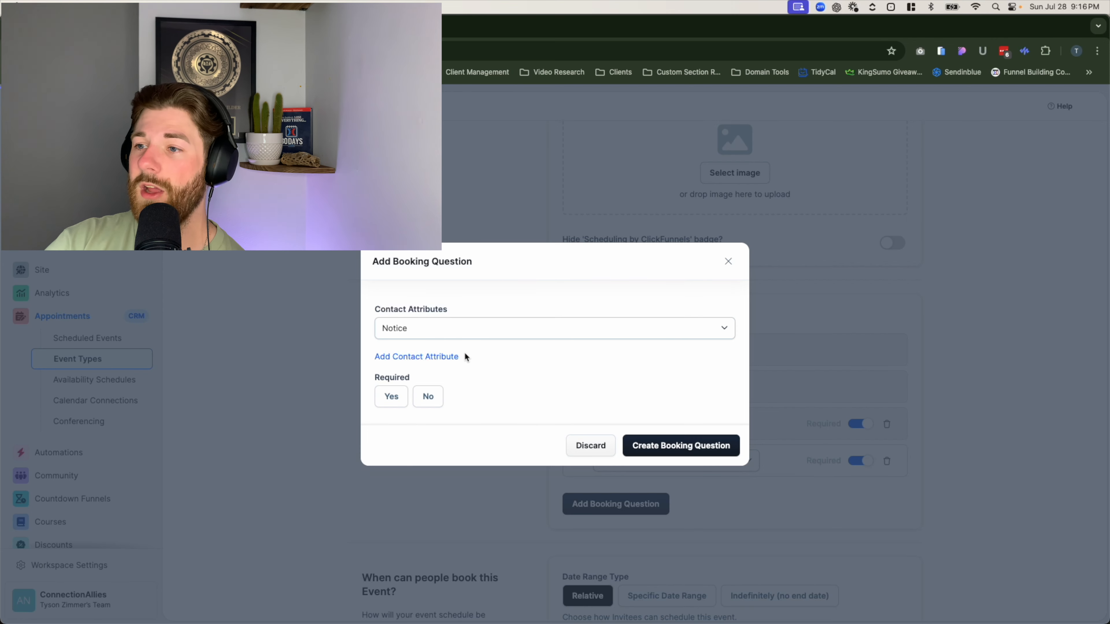
{"action": "left_click", "coordinate": [450, 359]}
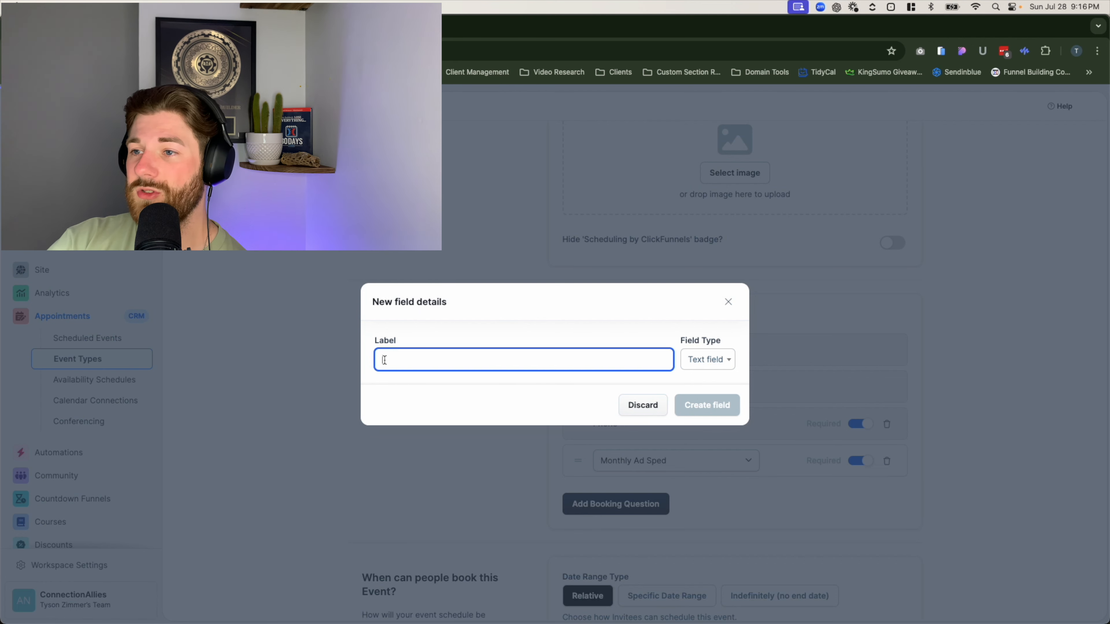
{"action": "left_click", "coordinate": [421, 360]}
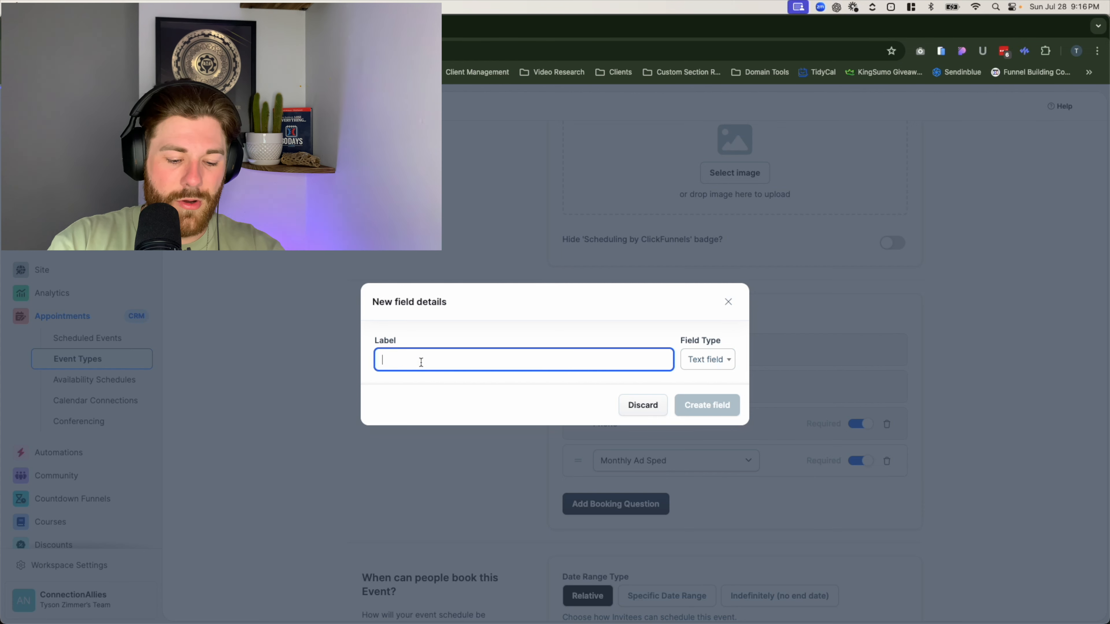
{"action": "type", "text": "Why do you want to work with me?"}
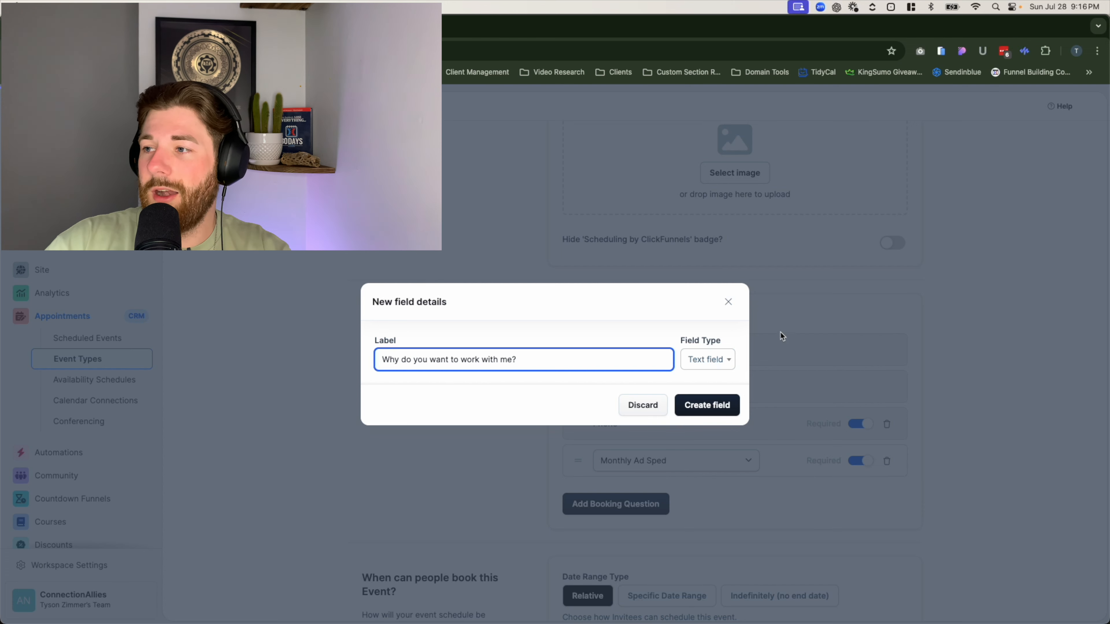
{"action": "left_click", "coordinate": [717, 365]}
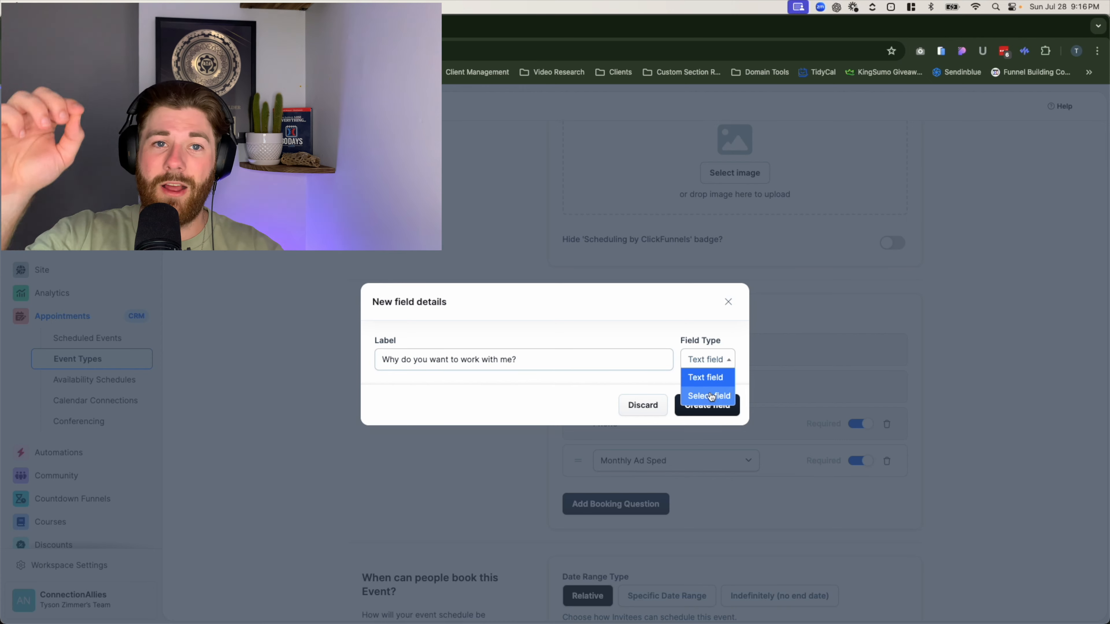
{"action": "left_click", "coordinate": [708, 377]}
{"action": "left_click", "coordinate": [692, 411]}
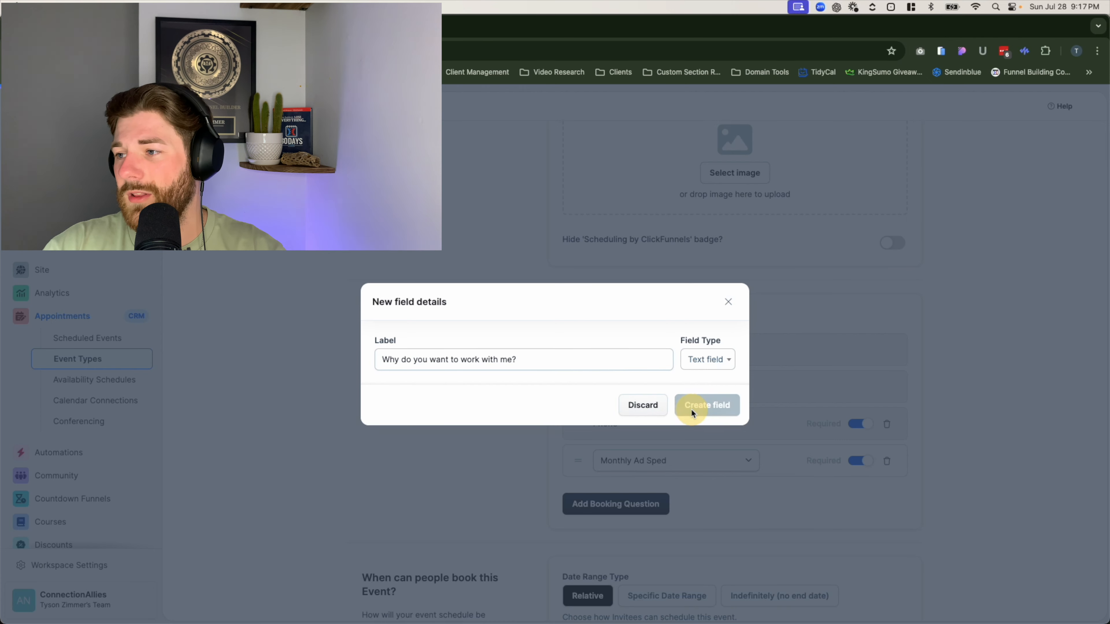
Step: Save the updated giggles event type and open its scheduling page in an incognito window, choosing the 11:00 AM, 29 July 2024 slot
{"action": "scroll", "coordinate": [677, 352], "scroll_direction": "up", "scroll_amount": 10}
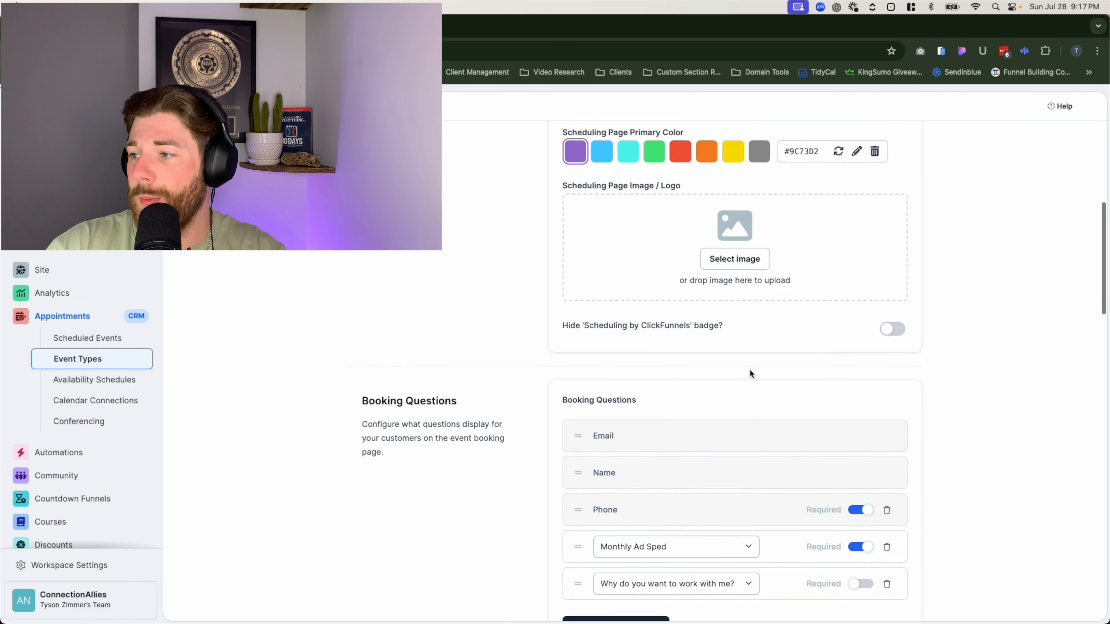
{"action": "right_click", "coordinate": [525, 144]}
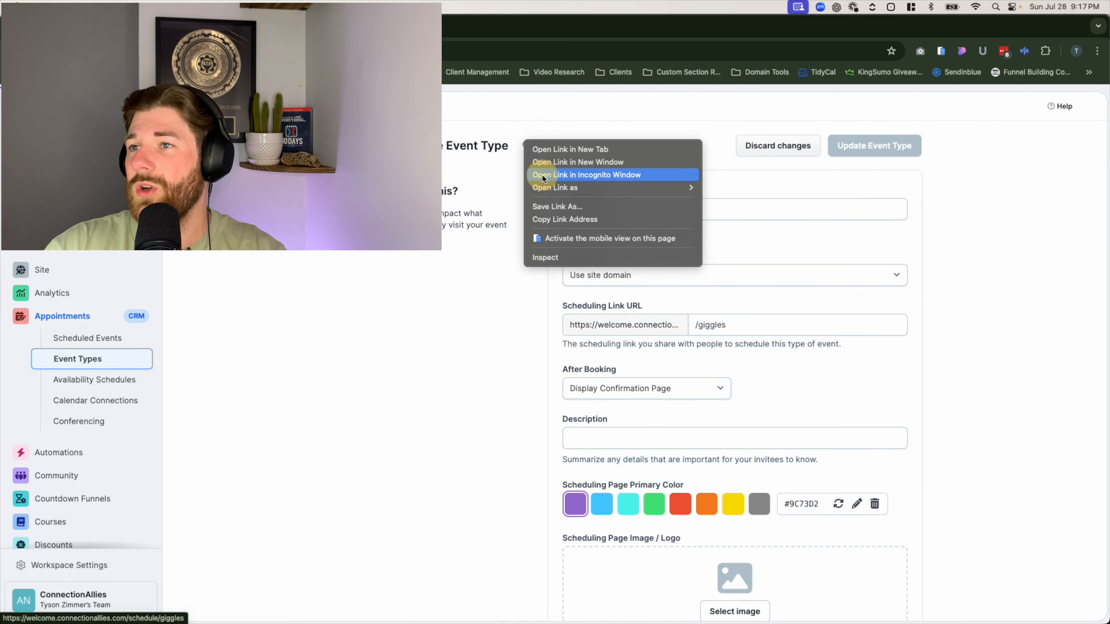
{"action": "left_click", "coordinate": [546, 175]}
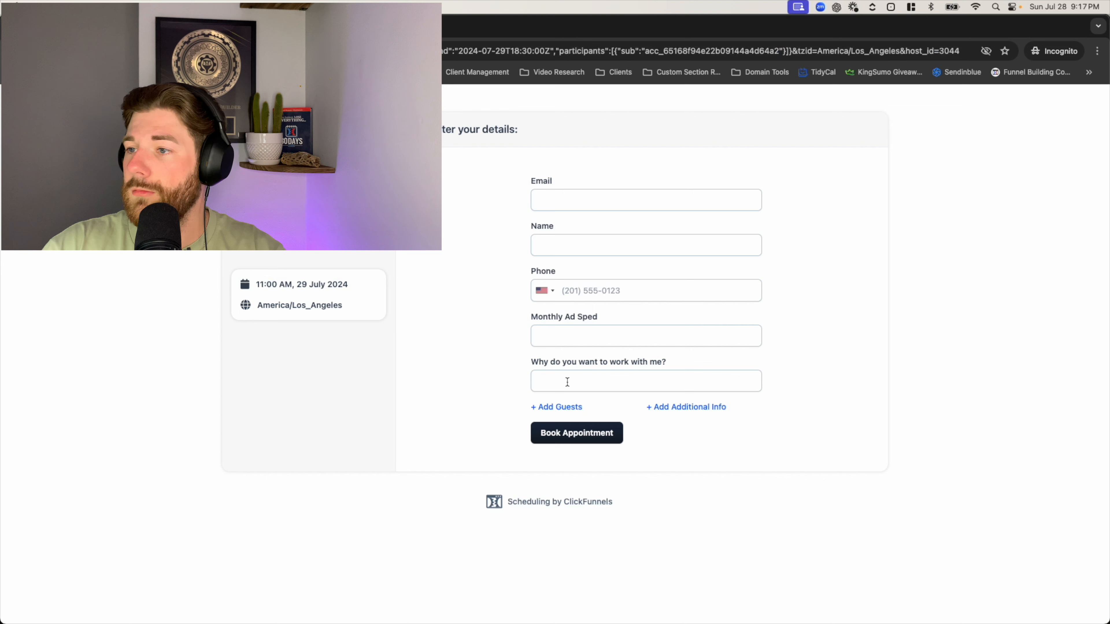
Step: Examine the "Monthly Ad Sped" and "Why do you want to work with me?" questions on the public booking form
{"action": "left_click", "coordinate": [568, 382]}
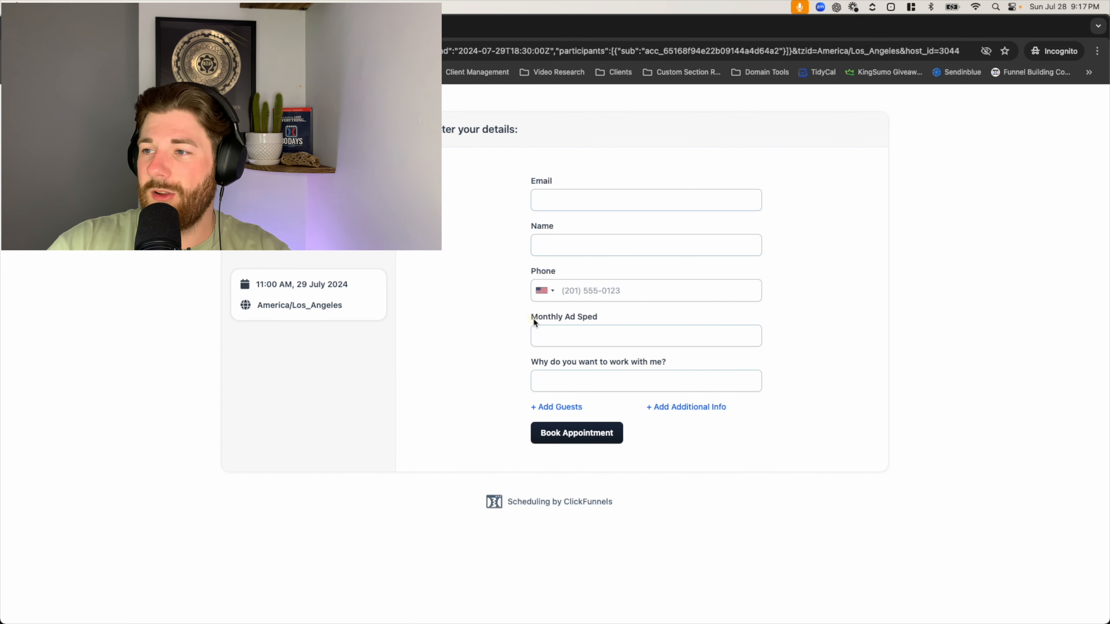
{"action": "left_click_drag", "start_coordinate": [533, 320], "coordinate": [629, 317]}
{"action": "left_click_drag", "start_coordinate": [693, 365], "coordinate": [520, 366]}
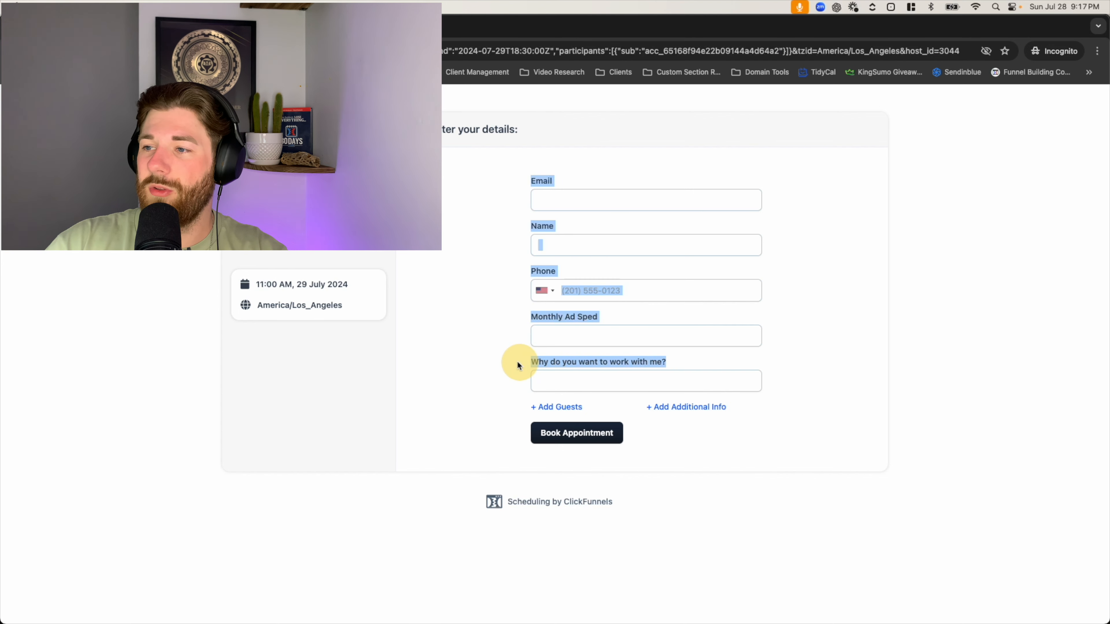
{"action": "left_click", "coordinate": [506, 355]}
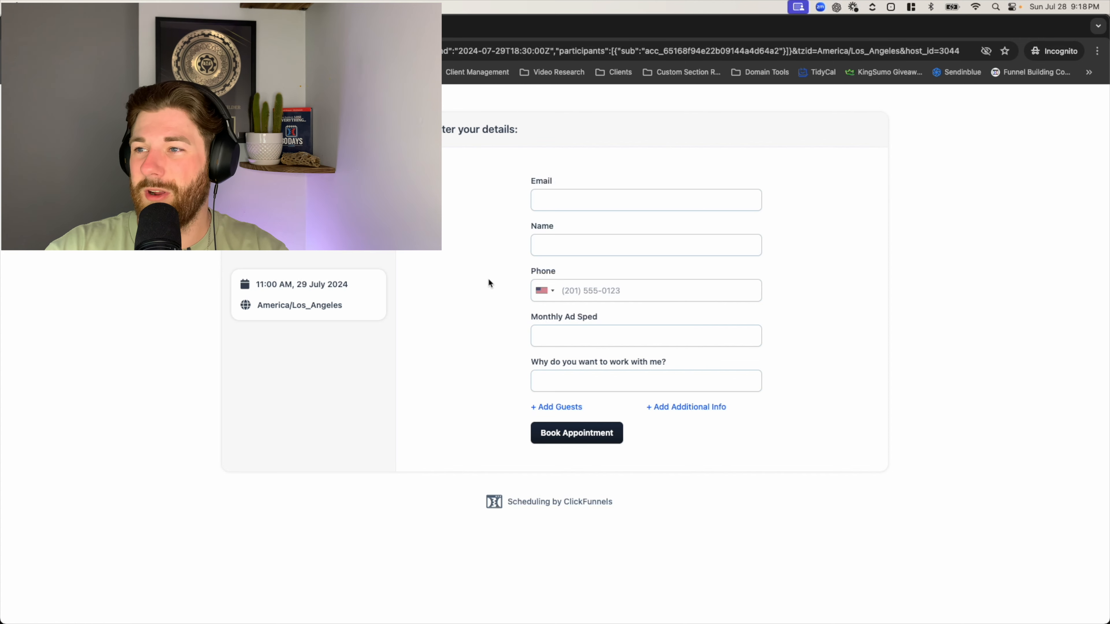
{"action": "left_click", "coordinate": [498, 222]}
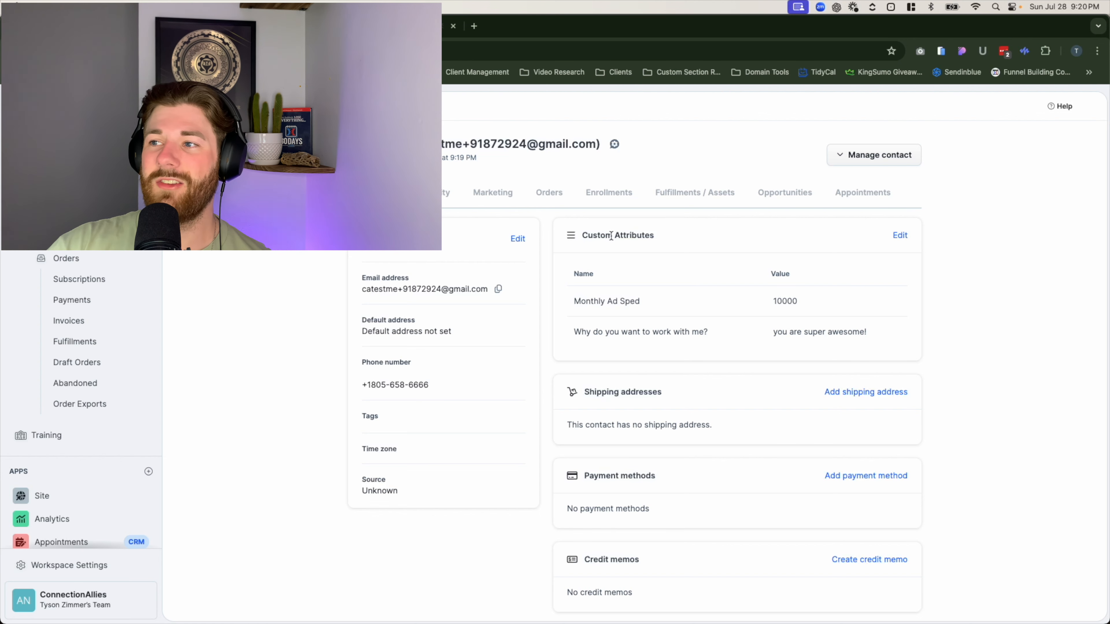
Step: Examine the custom attributes on the test contact's profile for the answers to the booking questions
{"action": "left_click_drag", "start_coordinate": [583, 235], "coordinate": [691, 241]}
{"action": "left_click", "coordinate": [971, 342]}
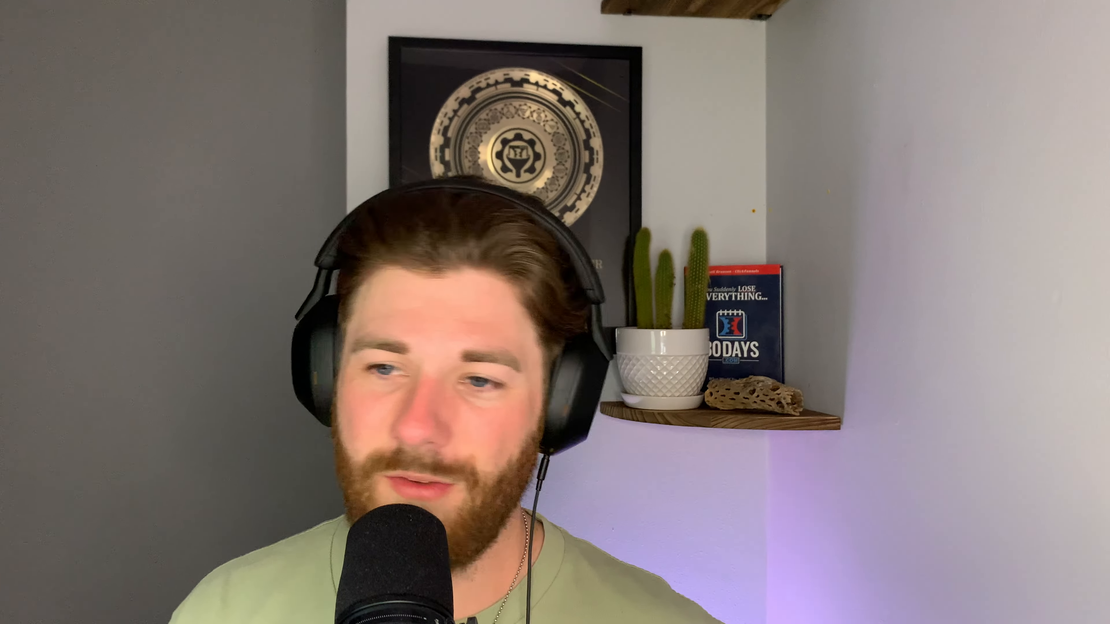